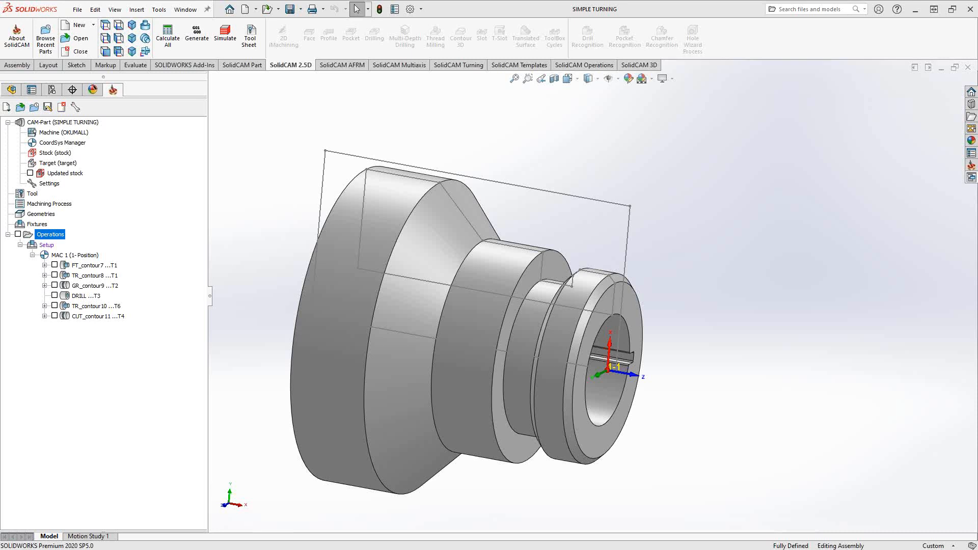
# - Examine internal turning tool 6 in the part tool table and close the table
pyautogui.click(28, 194)
pyautogui.doubleClick(28, 194)
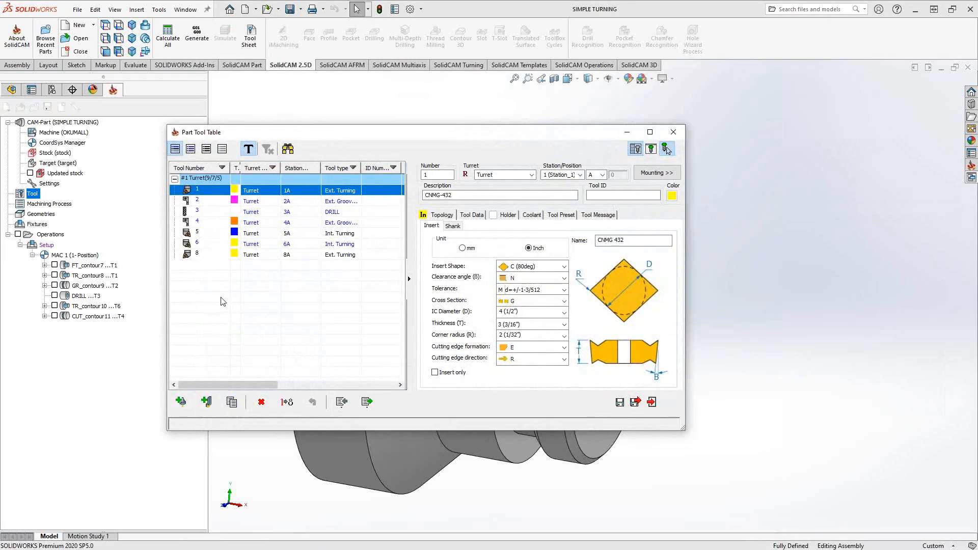
pyautogui.click(201, 244)
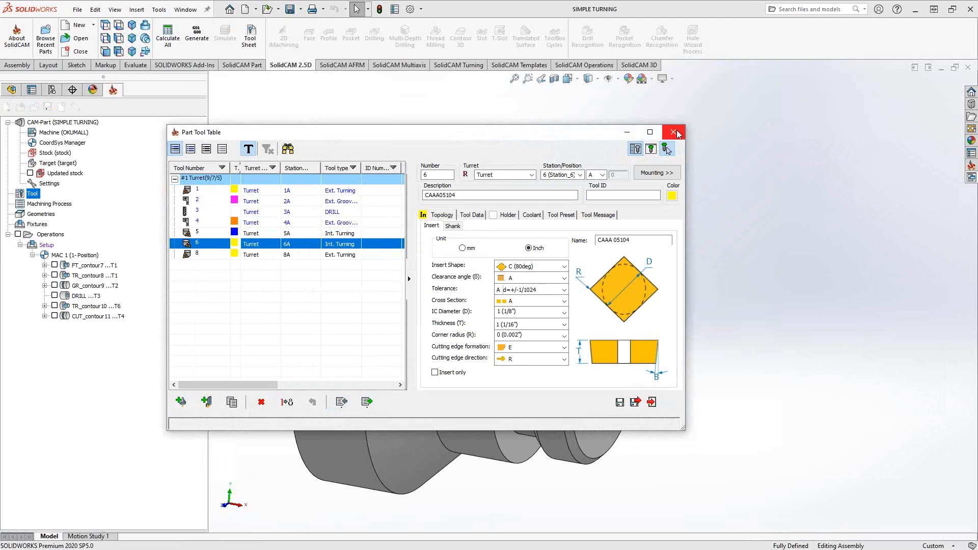
pyautogui.click(673, 133)
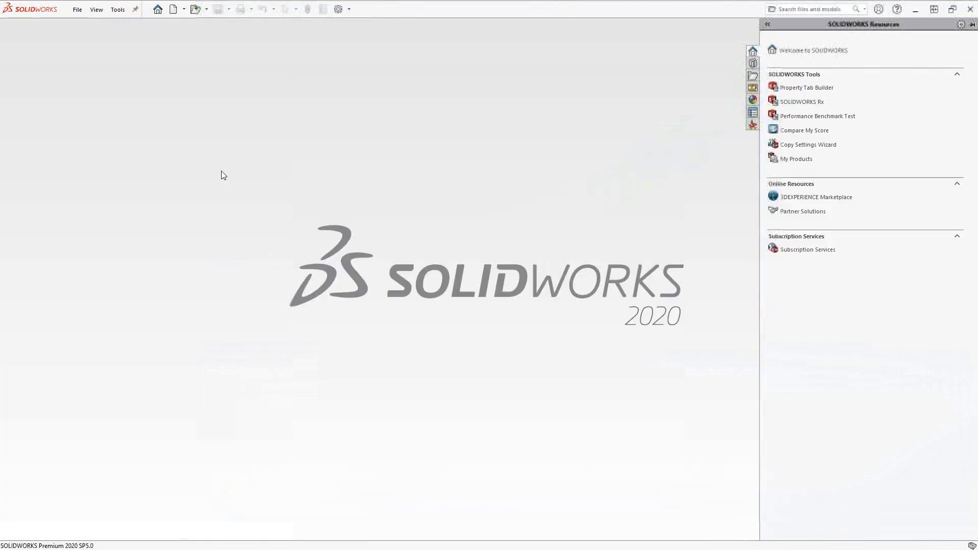
# - Open the personal Turning Tools library of type TAB from the SolidCAM tool libraries for editing
pyautogui.click(117, 9)
pyautogui.moveTo(142, 52)
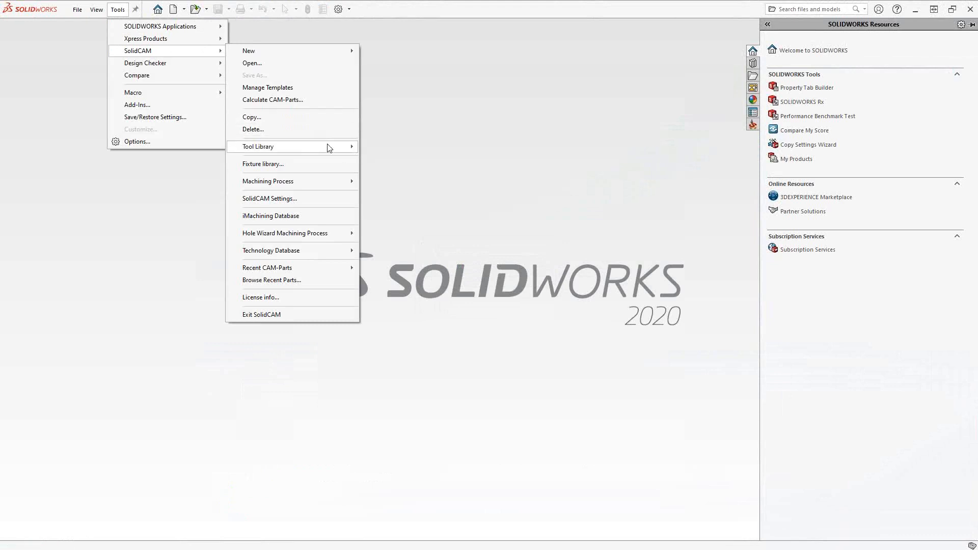
pyautogui.moveTo(329, 147)
pyautogui.click(391, 147)
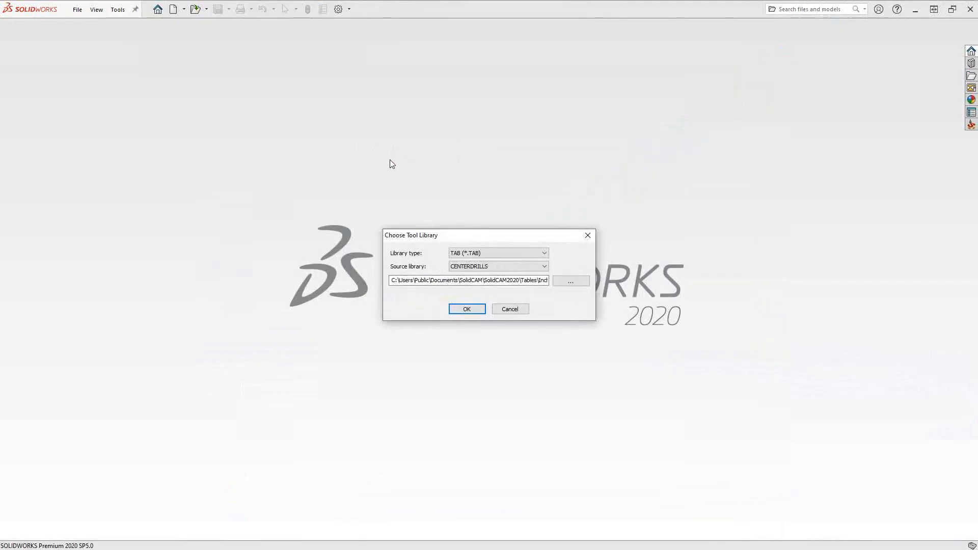
pyautogui.click(538, 267)
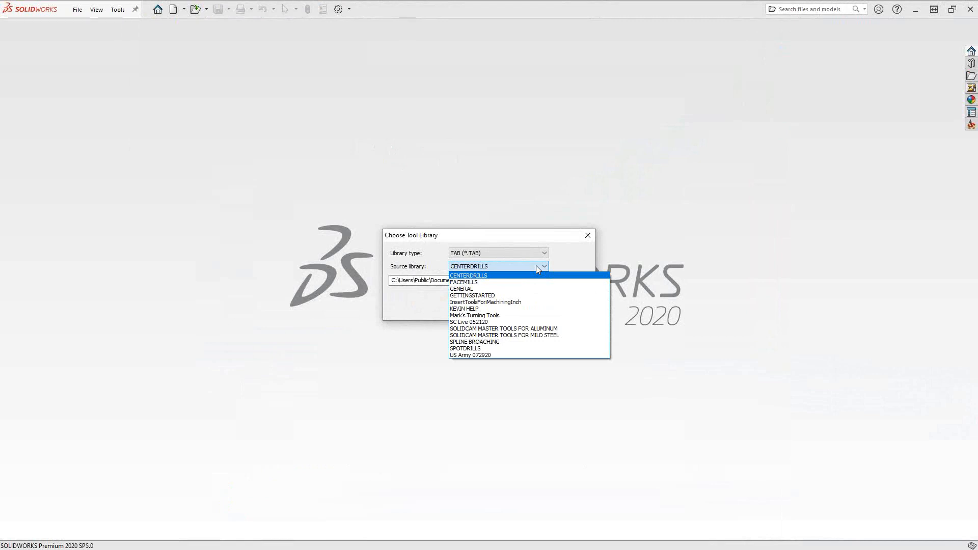
pyautogui.click(463, 316)
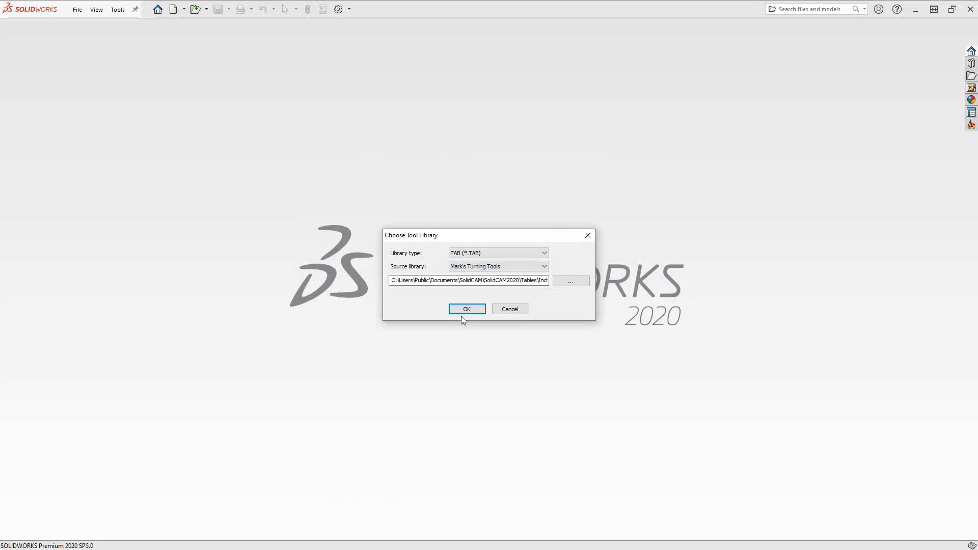
pyautogui.click(466, 308)
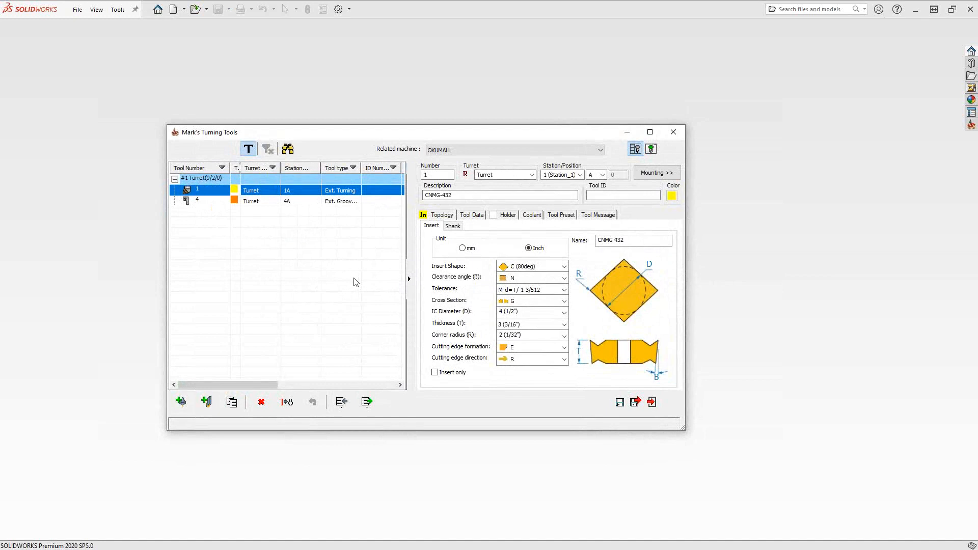
# - Start importing tools with library type CAM, using the SIMPLE TURNING part in the Desktop folder as the source library
pyautogui.click(341, 401)
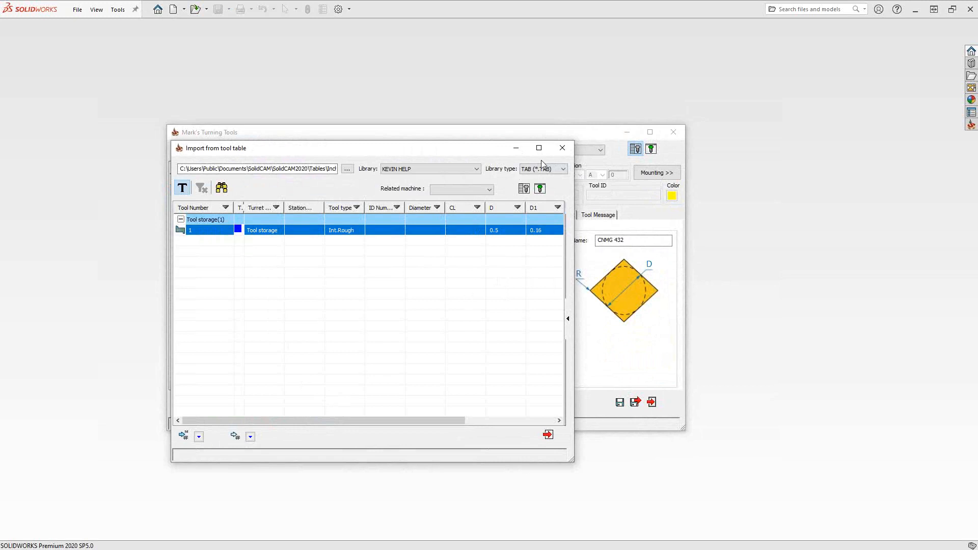
pyautogui.click(551, 172)
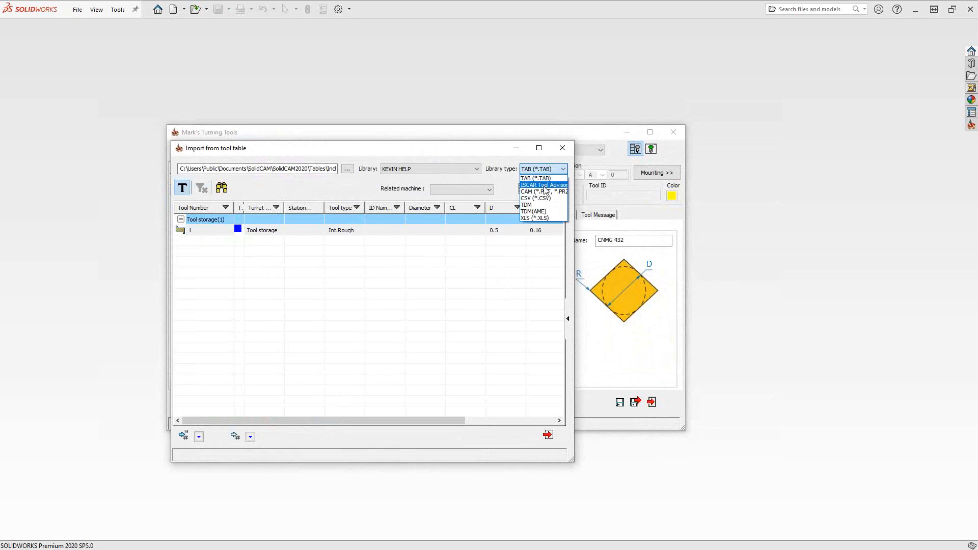
pyautogui.click(539, 192)
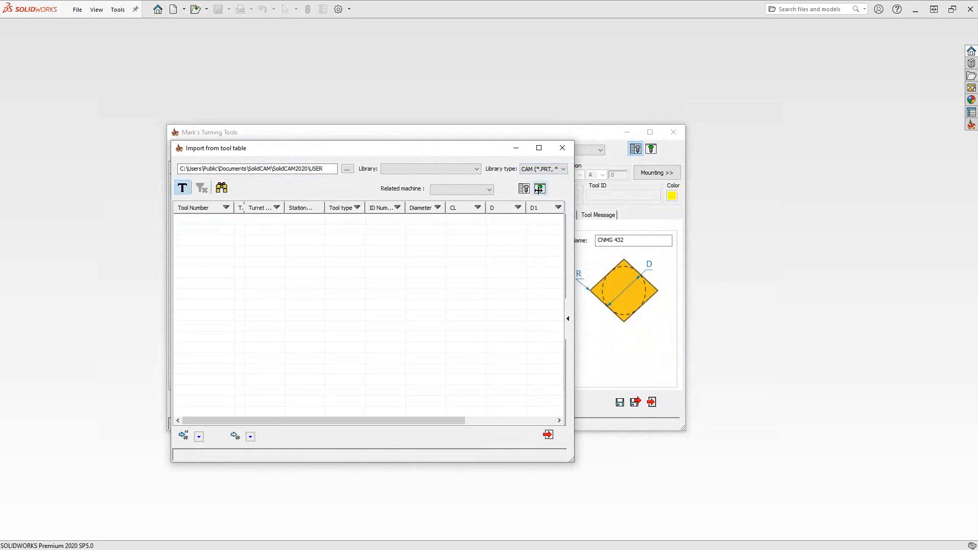
pyautogui.click(347, 169)
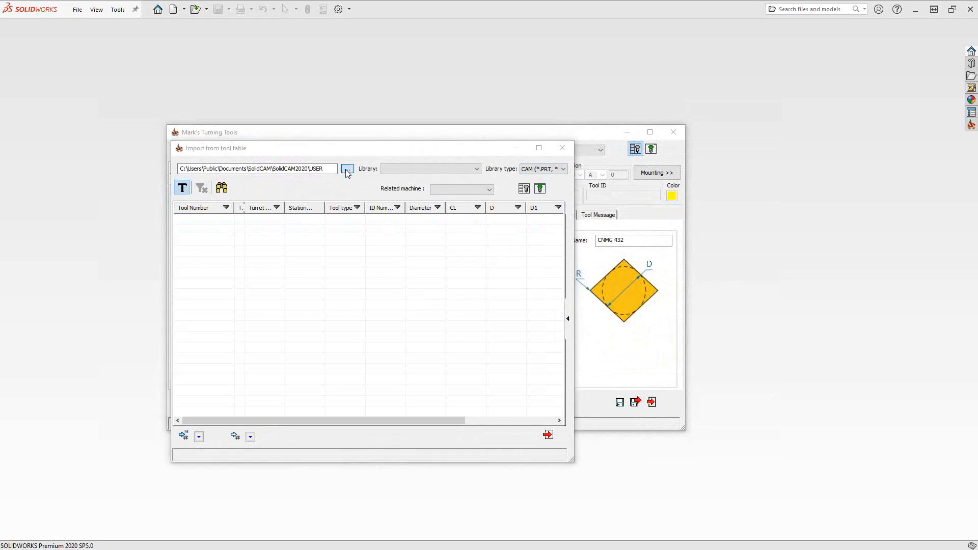
pyautogui.doubleClick(456, 283)
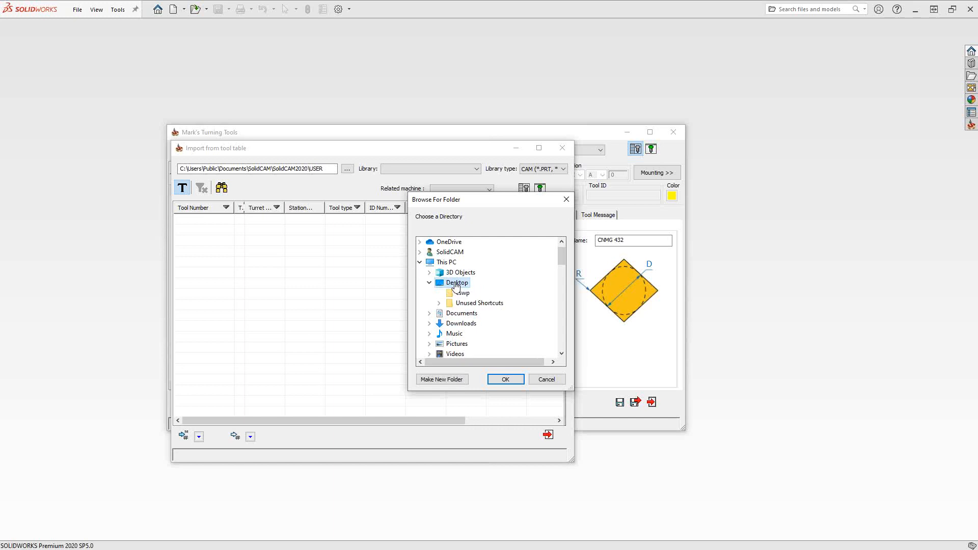
pyautogui.click(506, 381)
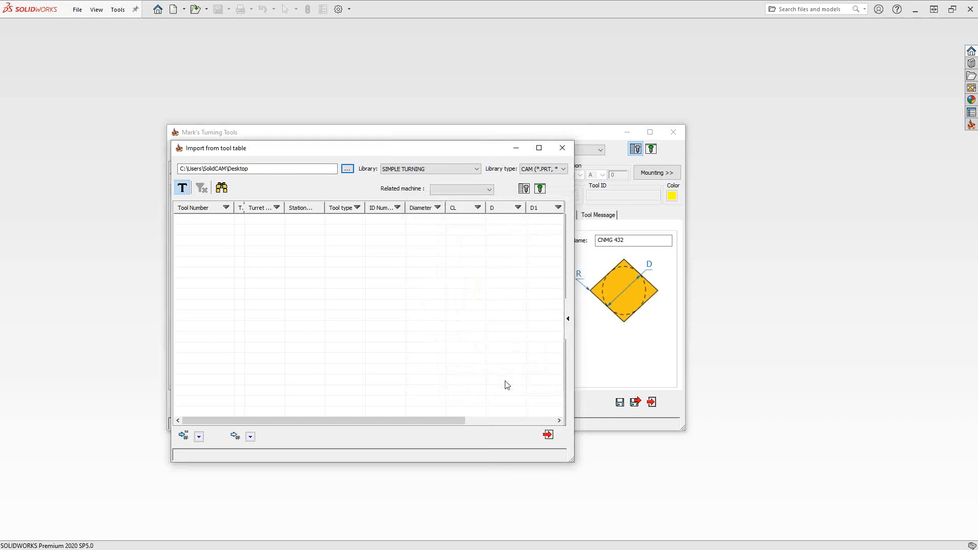
pyautogui.click(455, 169)
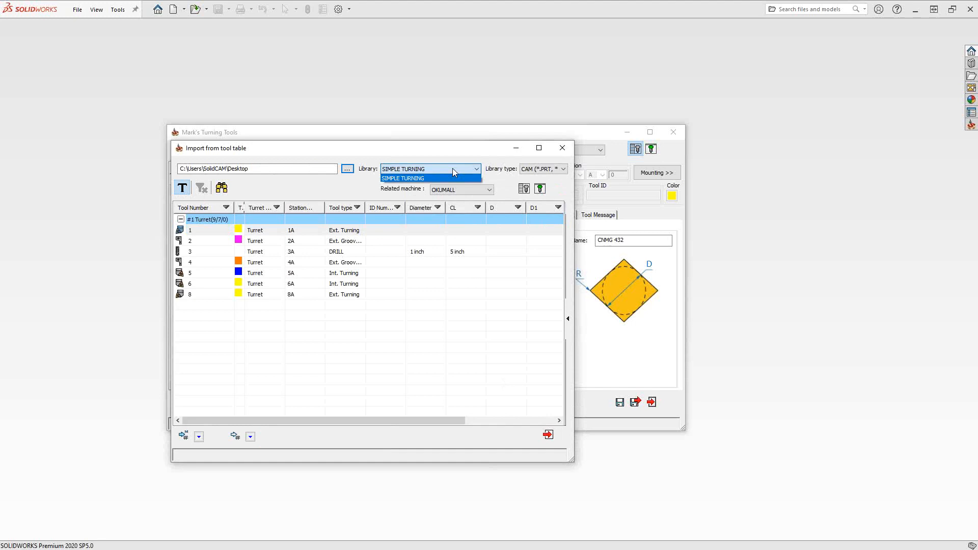
pyautogui.click(206, 288)
pyautogui.click(189, 284)
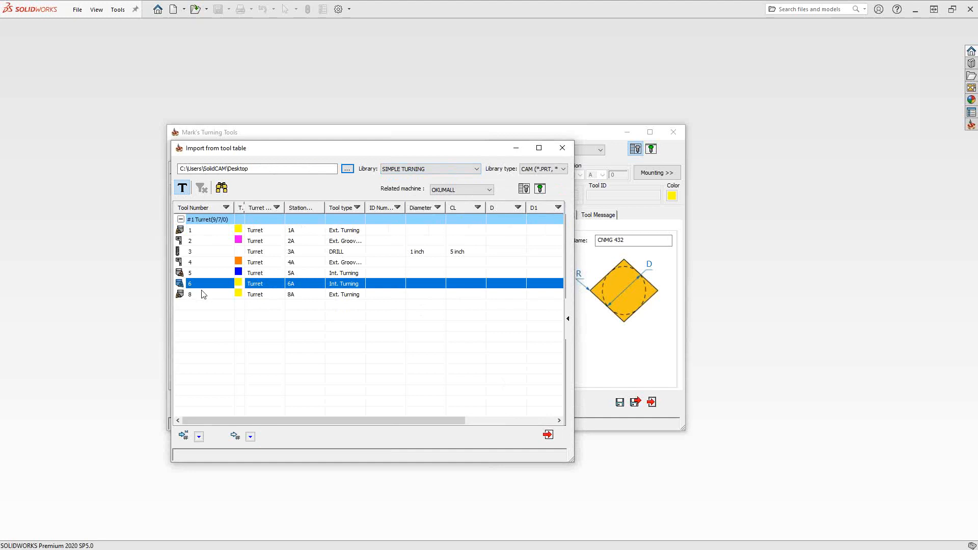
pyautogui.keyDown('ctrl'); pyautogui.click(198, 263); pyautogui.keyUp('ctrl')
pyautogui.keyDown('ctrl'); pyautogui.click(196, 251); pyautogui.keyUp('ctrl')
pyautogui.keyDown('ctrl'); pyautogui.click(195, 240); pyautogui.keyUp('ctrl')
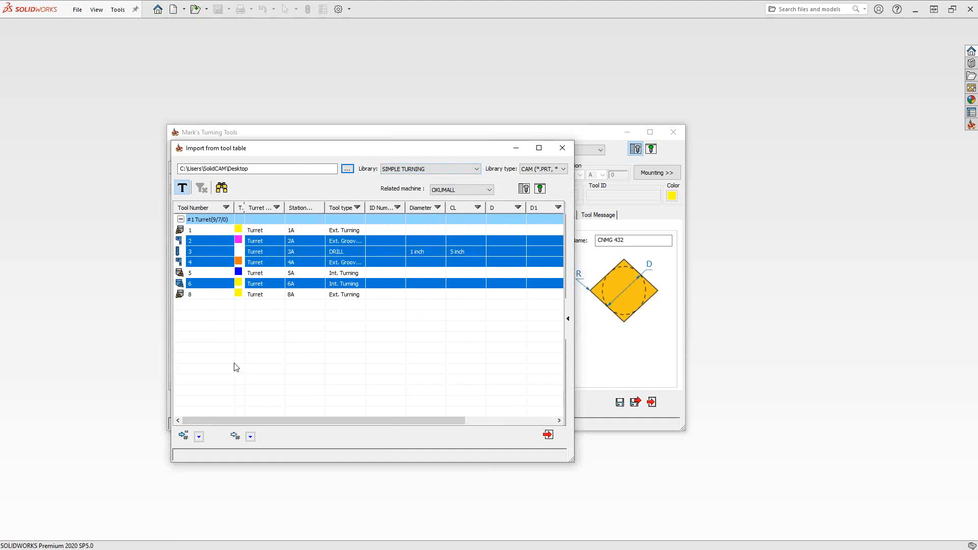
pyautogui.click(236, 380)
# - Import only internal turning tool 6 into the personal Turning Tools library, and save and exit the library
pyautogui.click(203, 286)
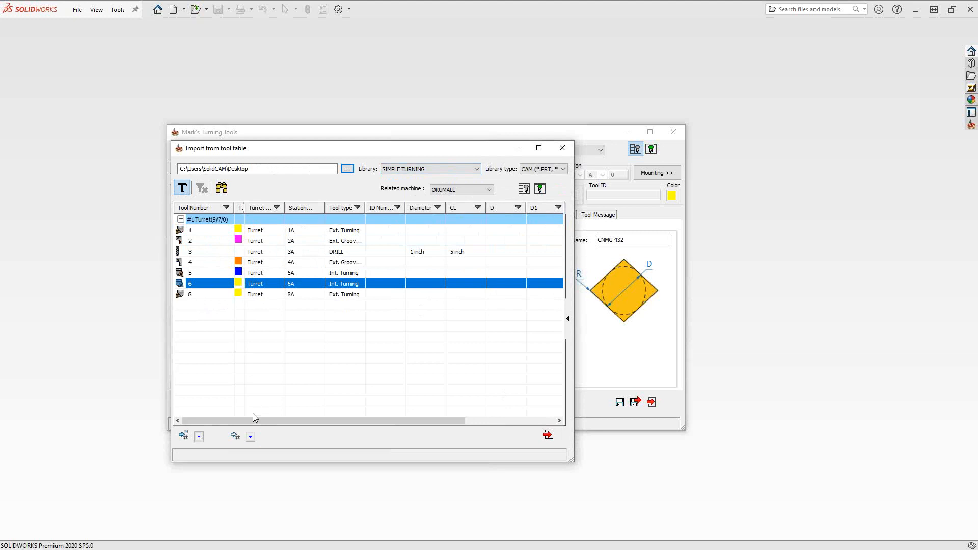
pyautogui.click(234, 438)
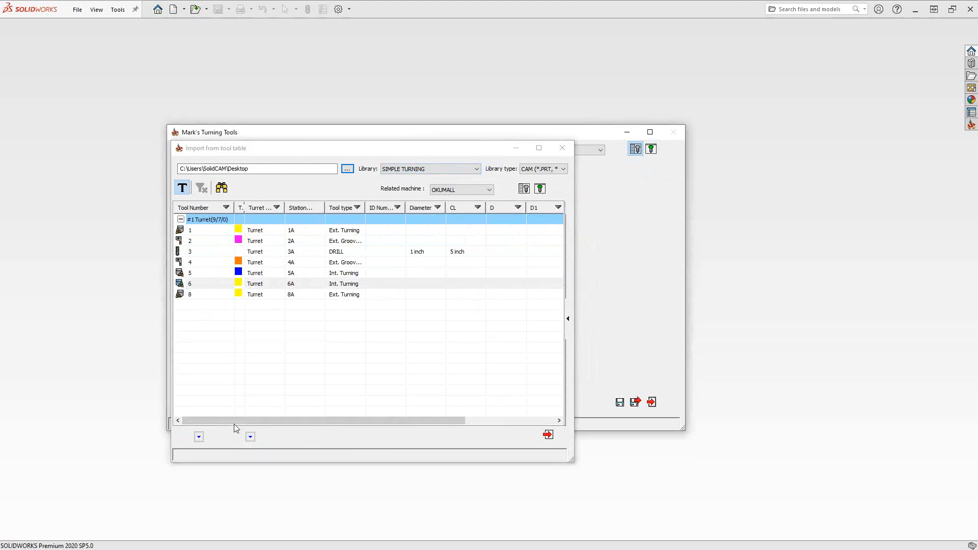
pyautogui.click(548, 434)
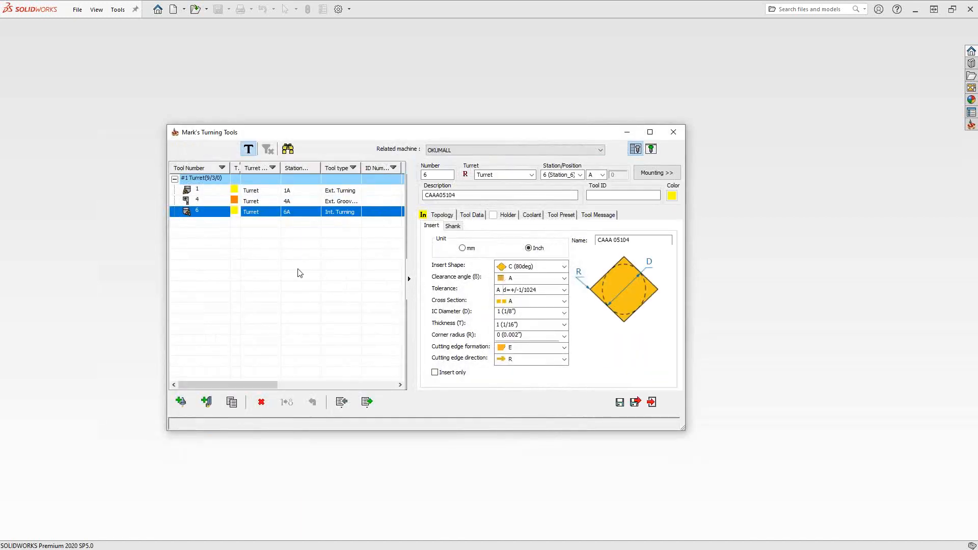
pyautogui.click(636, 403)
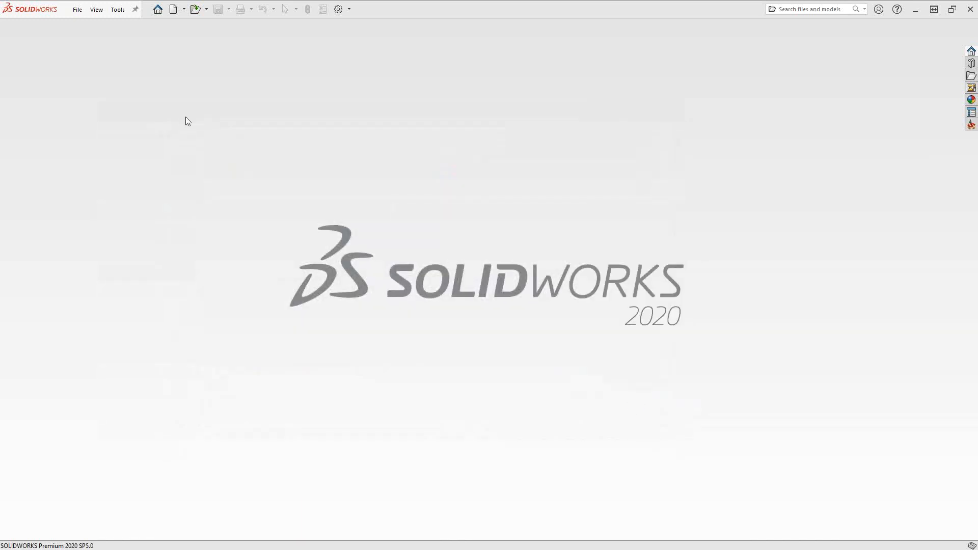
# - Reopen the SIMPLE TURNING.prz CAM-Part stored on the Desktop from the recent CAM-Parts
pyautogui.click(116, 9)
pyautogui.moveTo(131, 51)
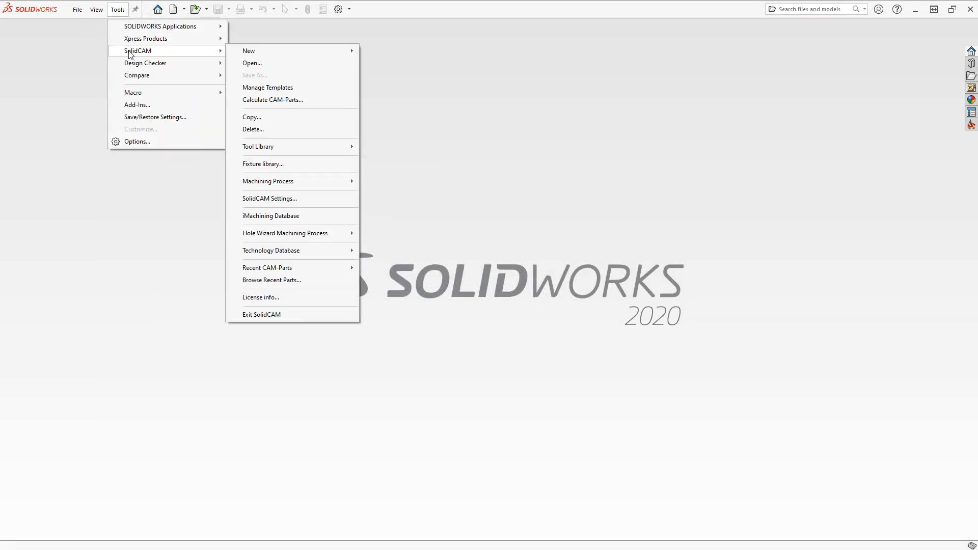
pyautogui.moveTo(290, 270)
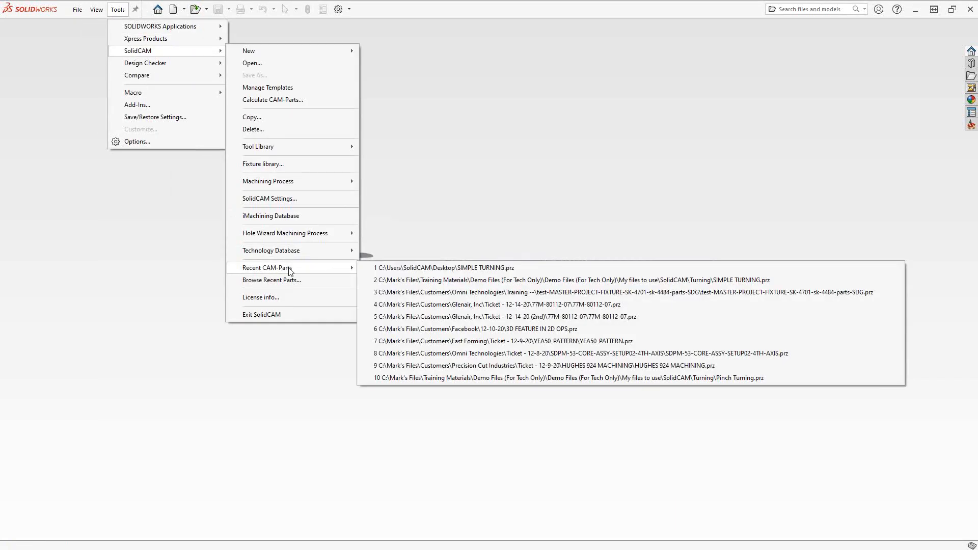
pyautogui.click(416, 268)
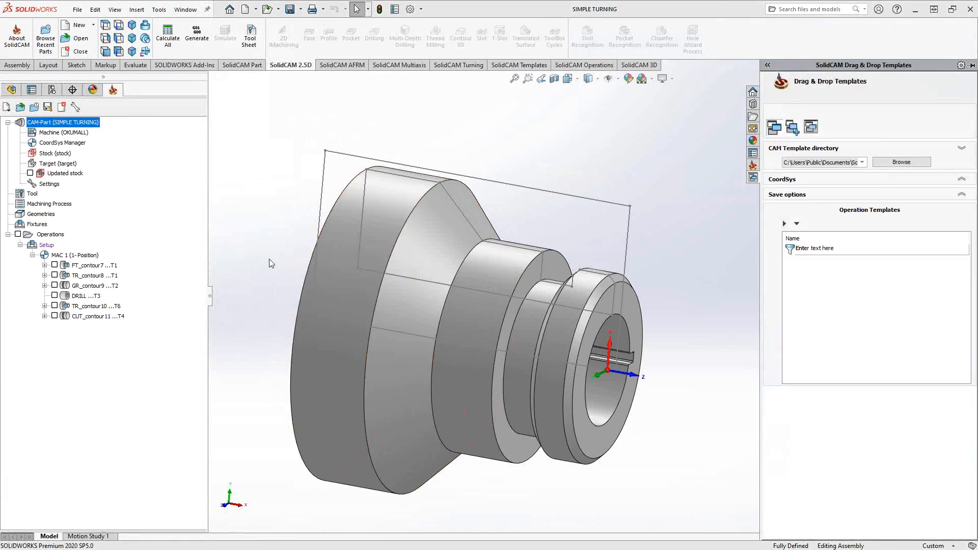
# - Start a tool import into the part tool table with the personal Turning Tools library as the source
pyautogui.click(32, 194)
pyautogui.doubleClick(32, 194)
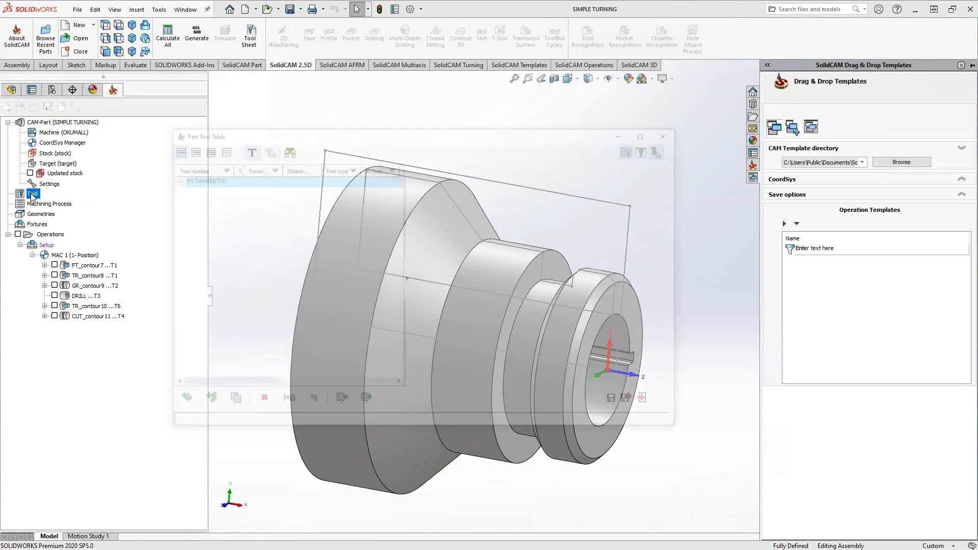
pyautogui.click(341, 401)
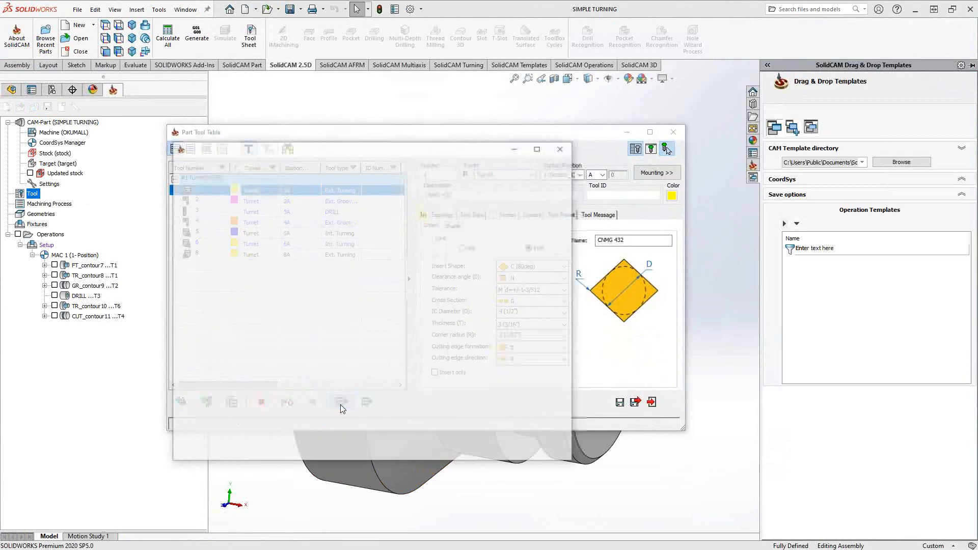
pyautogui.click(421, 170)
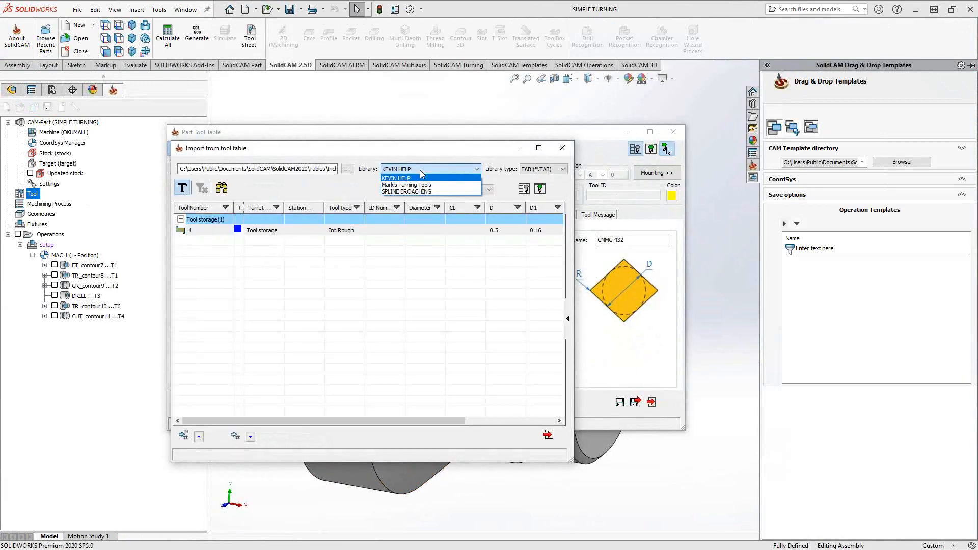
pyautogui.click(421, 185)
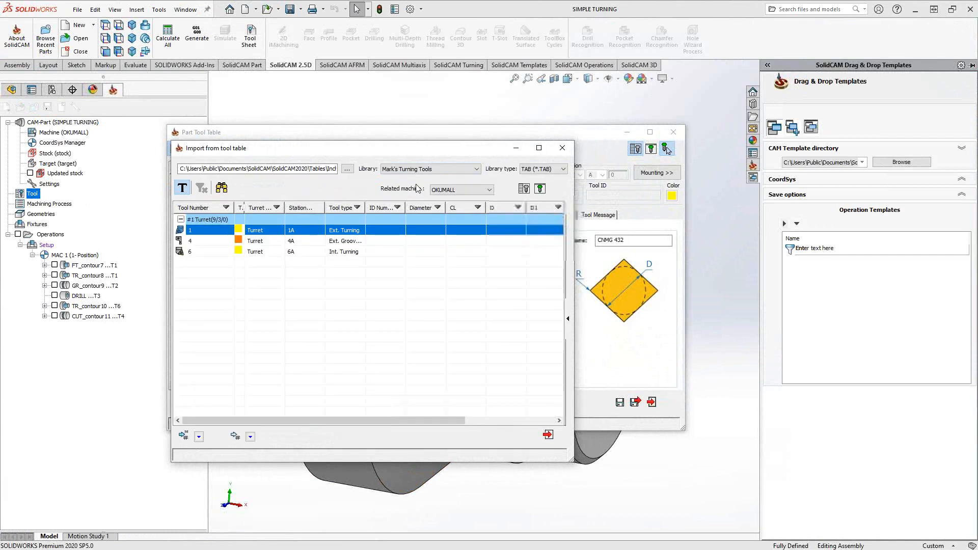